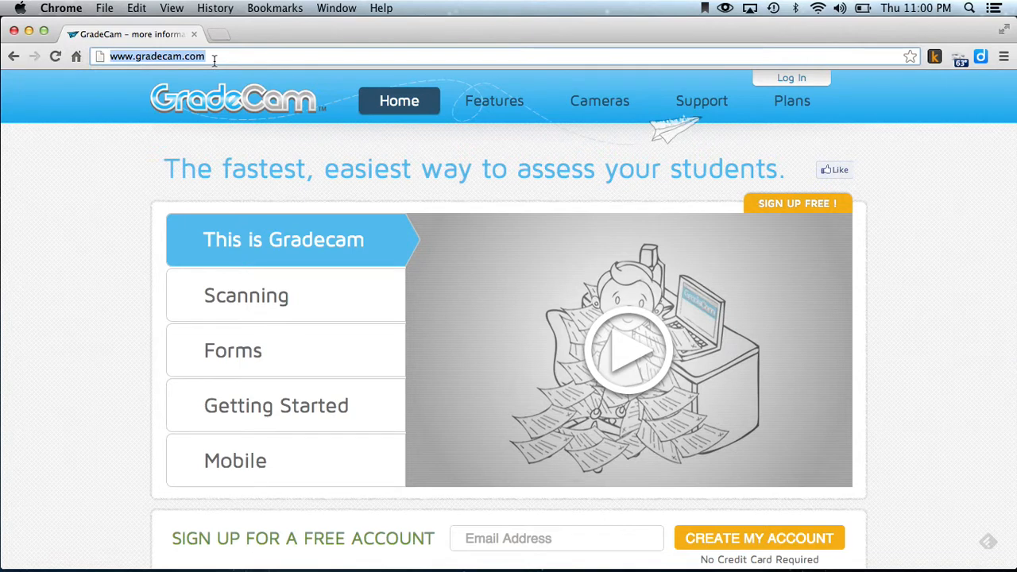
Log in to the GradeCam account with the prefilled credentials and dismiss the account downgrade notice.
left_click(790, 79)
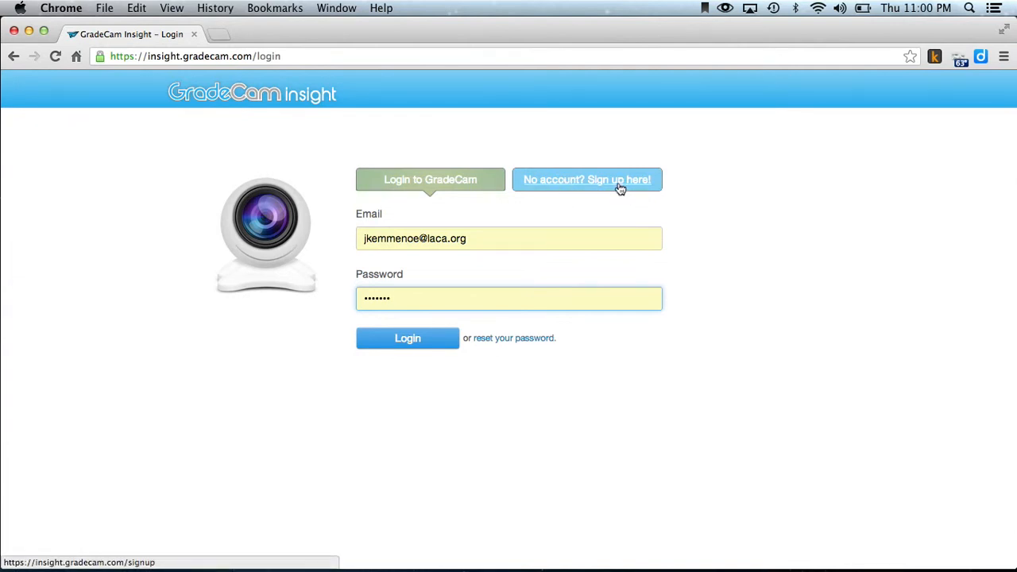
left_click(412, 346)
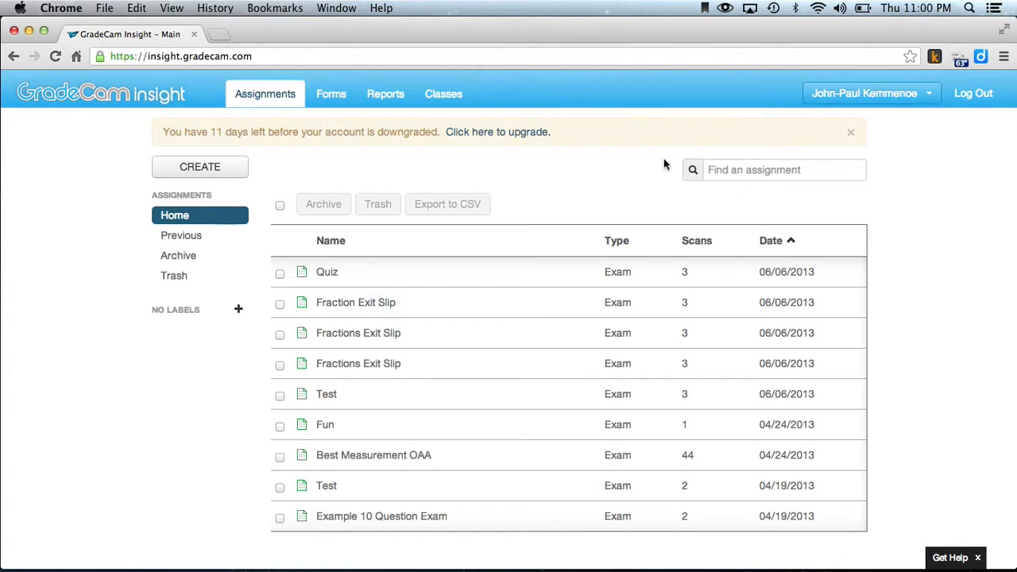
left_click(851, 135)
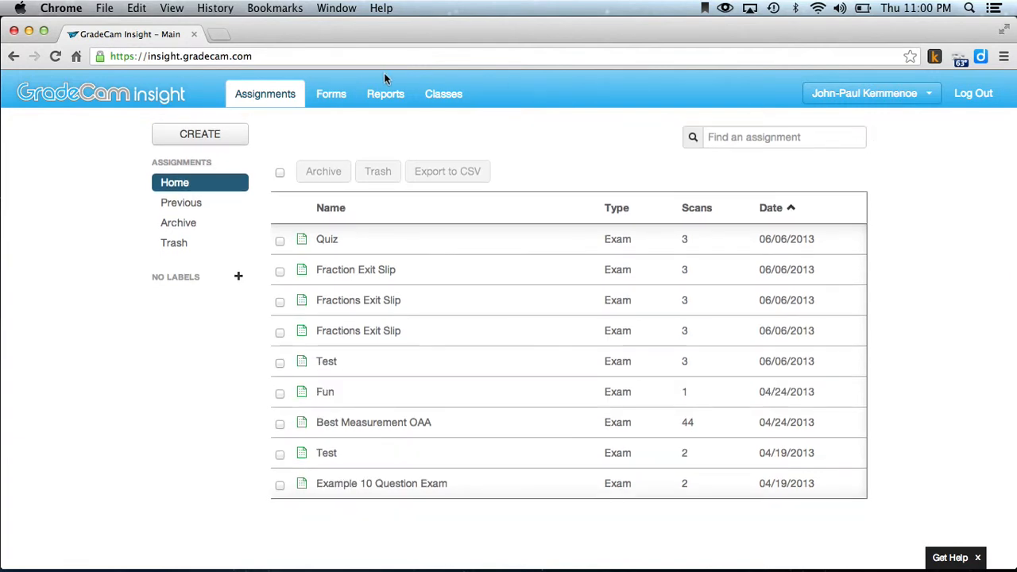
Create a class named 4K Math with no period specified.
left_click(431, 96)
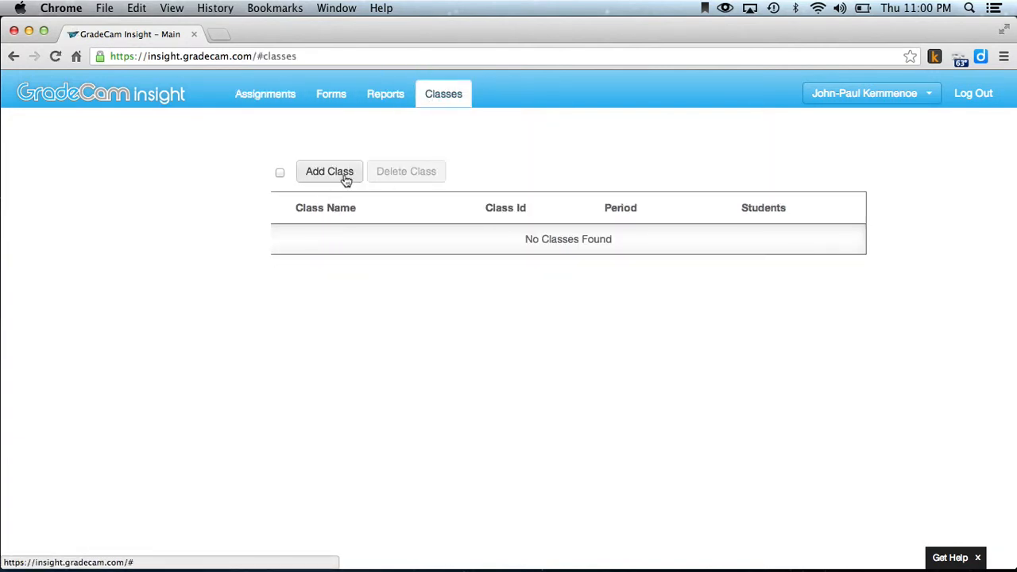
left_click(345, 178)
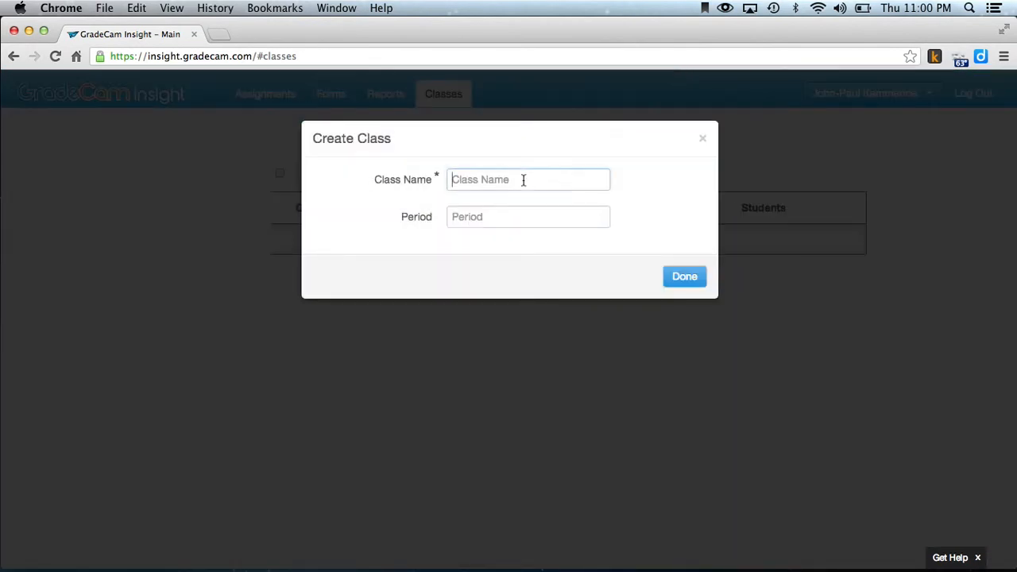
left_click(523, 179)
type("4K Math")
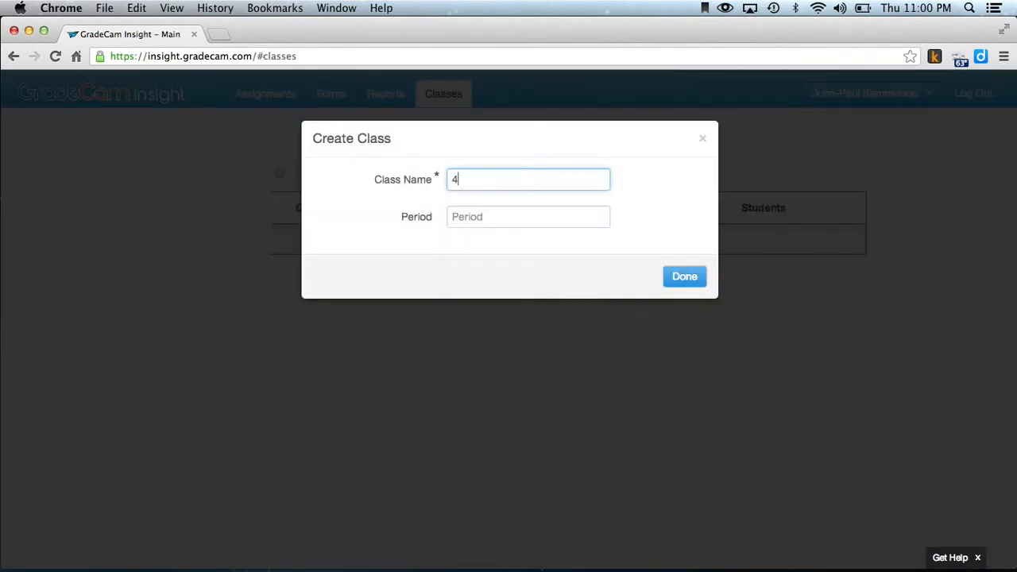
left_click(699, 276)
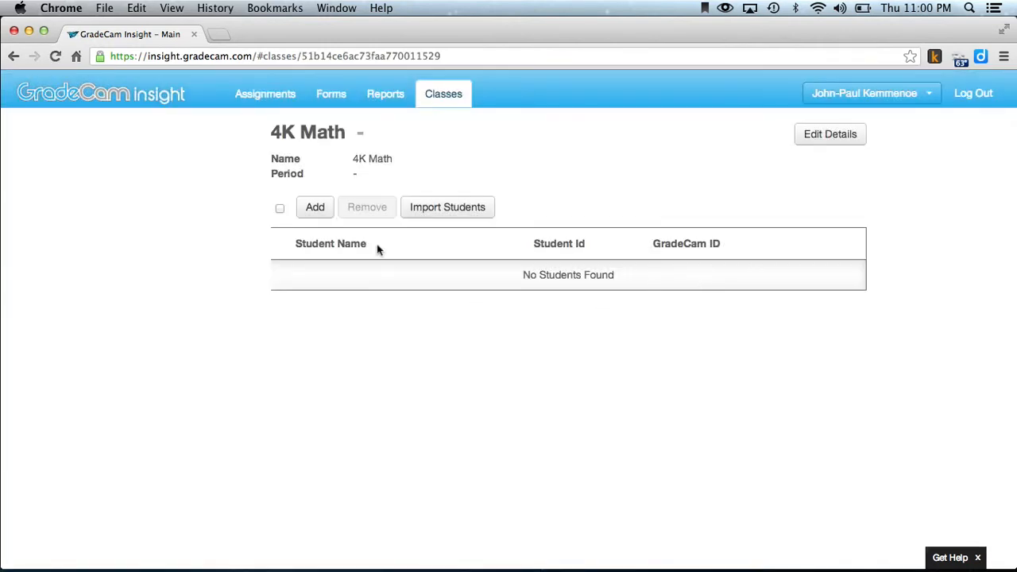
Add the first student to the 4K Math class by entering the student's ID.
left_click(314, 206)
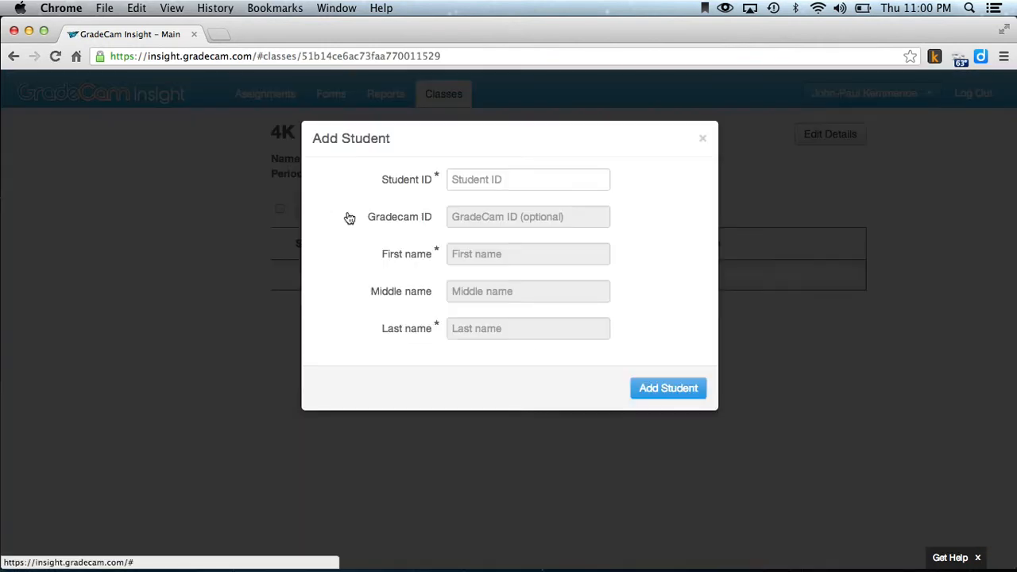
left_click(516, 185)
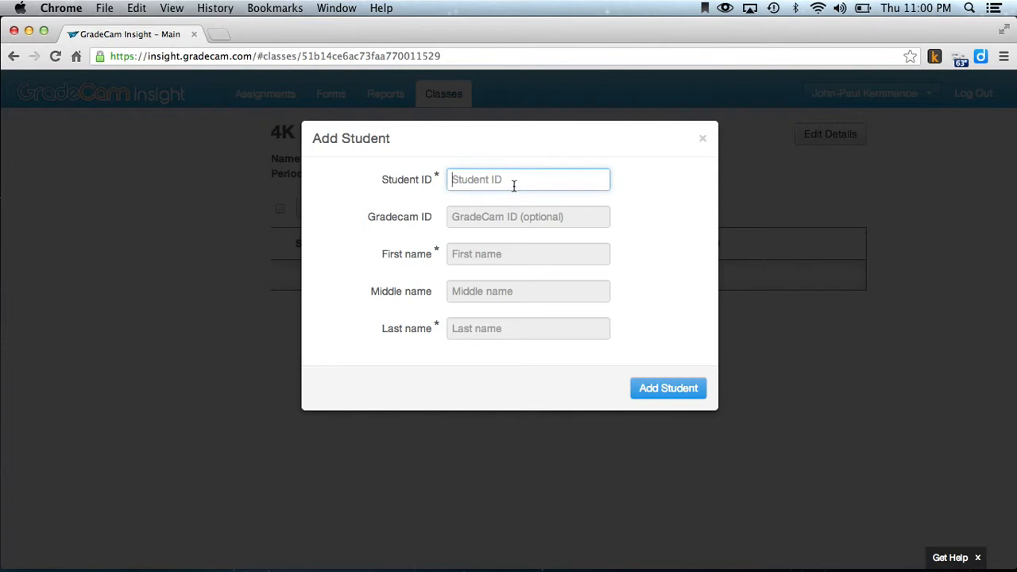
type("2")
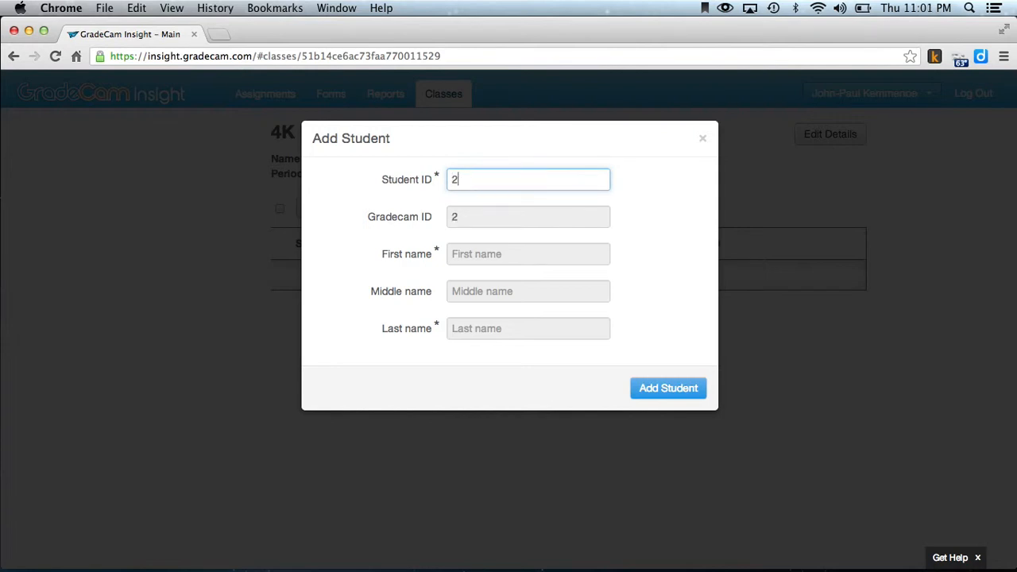
type("109")
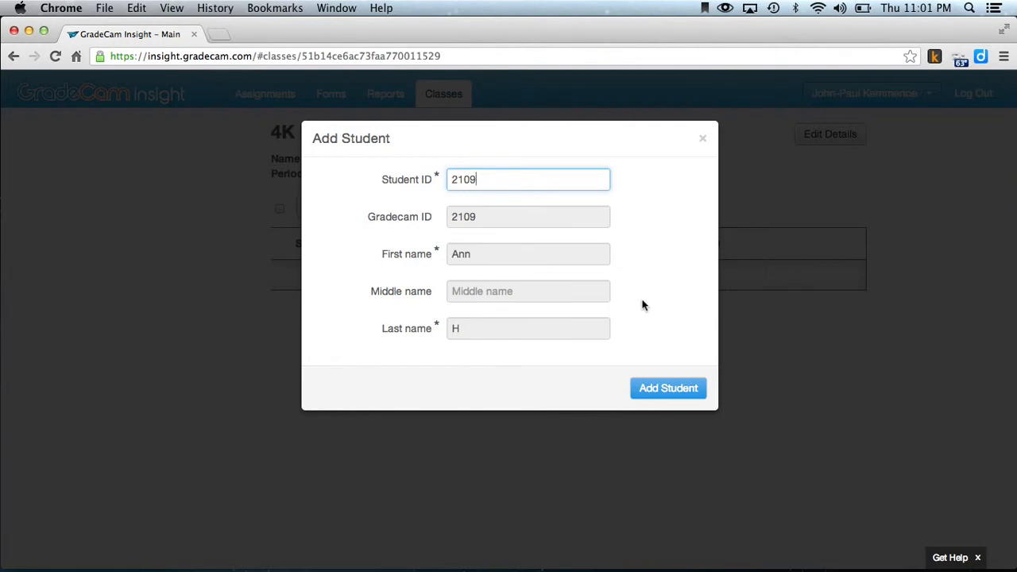
left_click(656, 388)
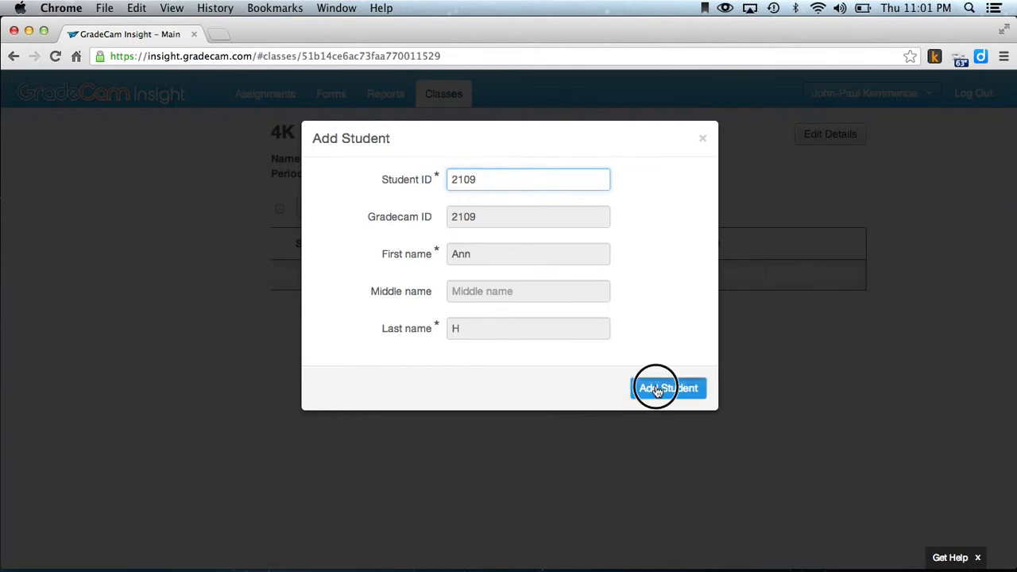
Add a second student to the 4K Math class using that student's ID.
left_click(316, 209)
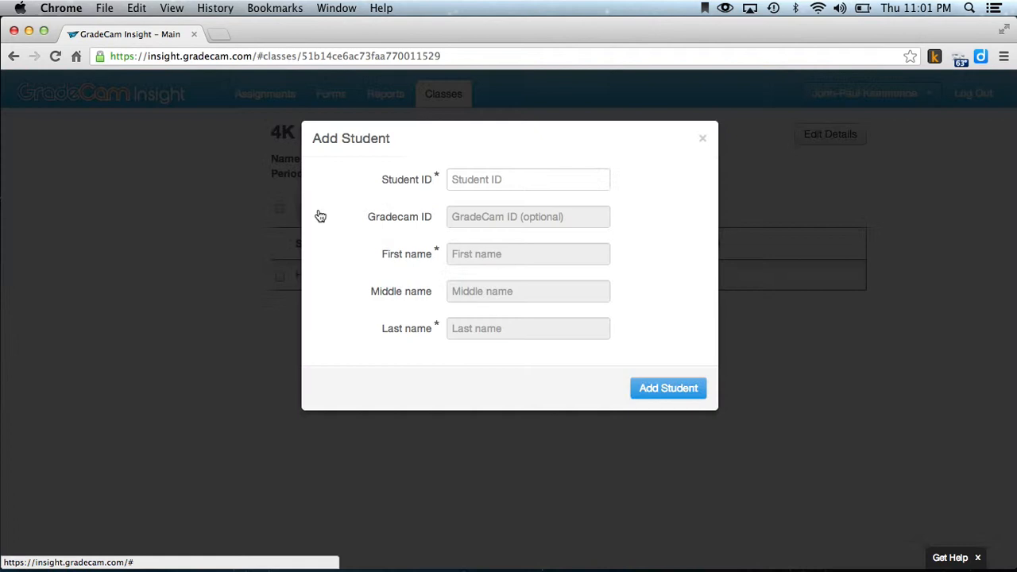
left_click(512, 179)
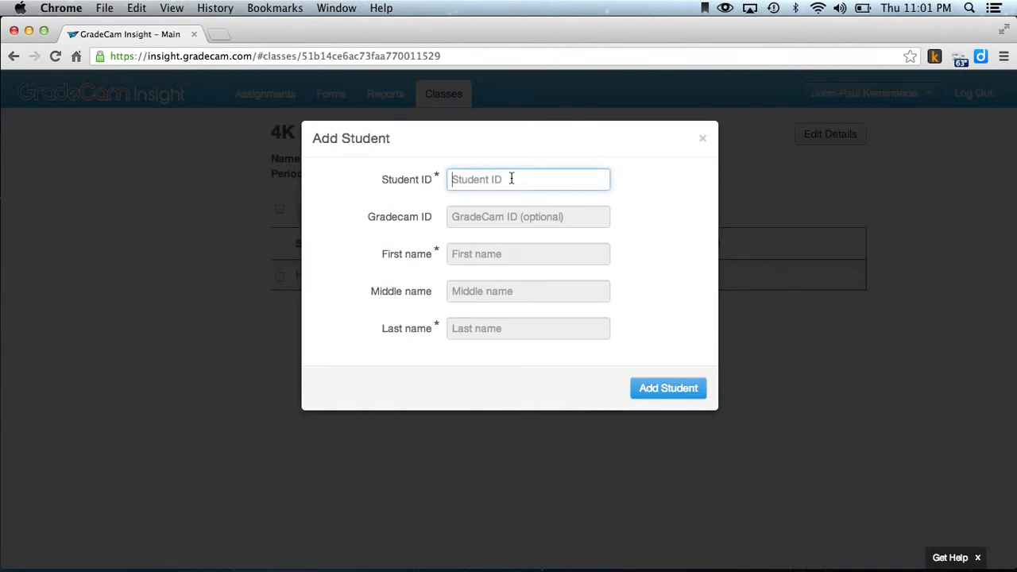
type("4422")
left_click(645, 209)
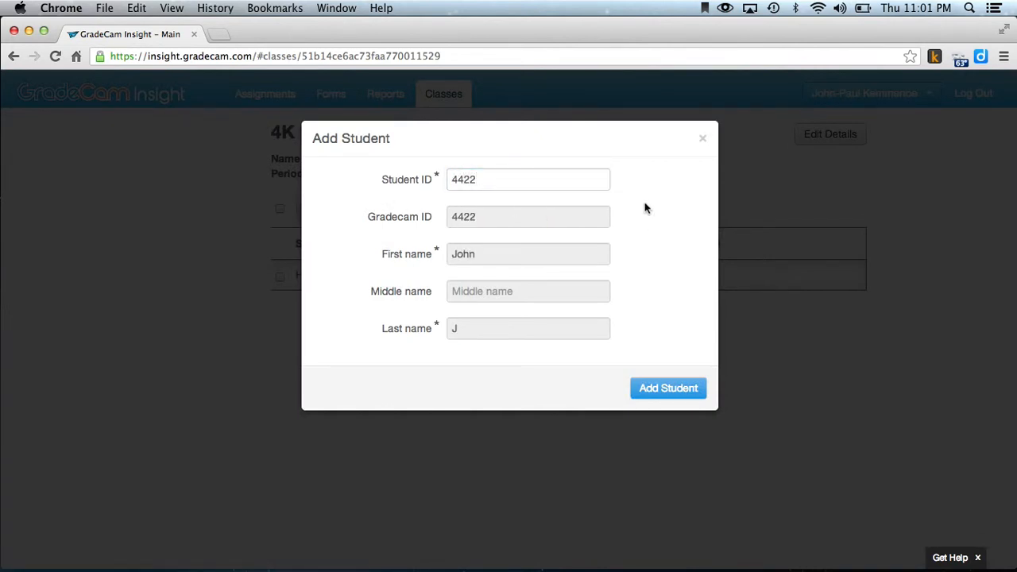
left_click(666, 389)
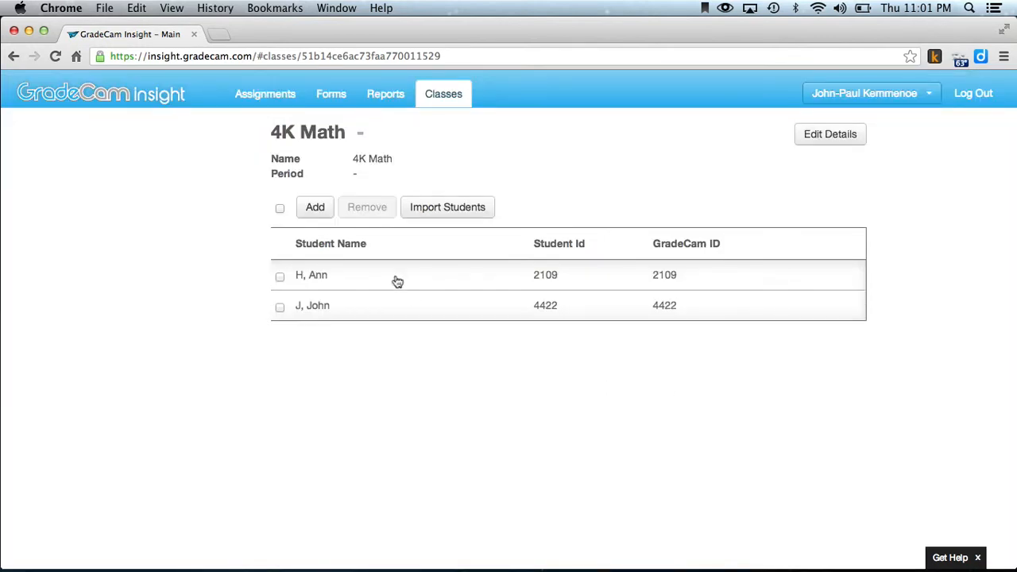
Add a third student to the 4K Math roster by entering the student's ID.
left_click(315, 209)
left_click(498, 177)
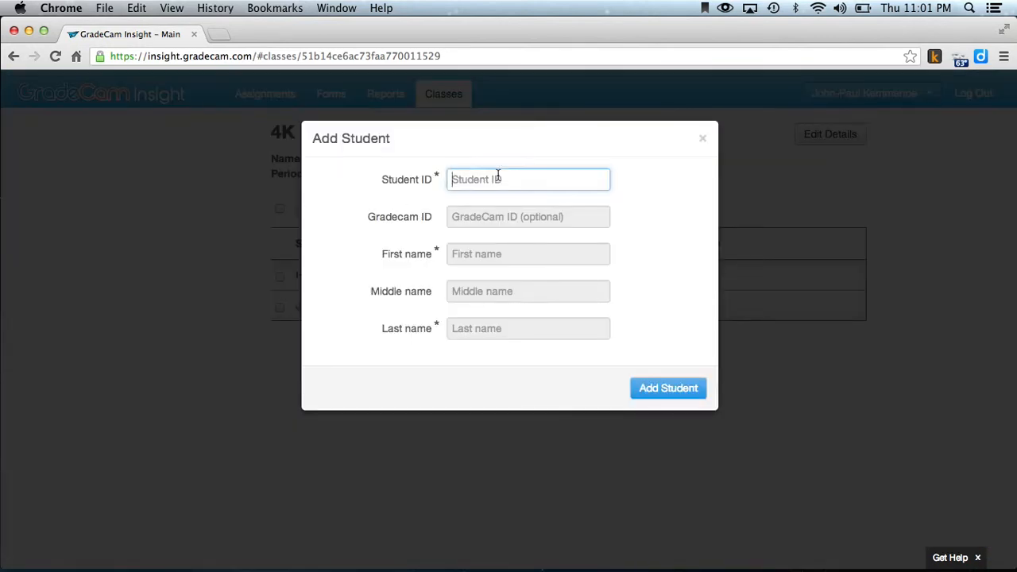
type("4536")
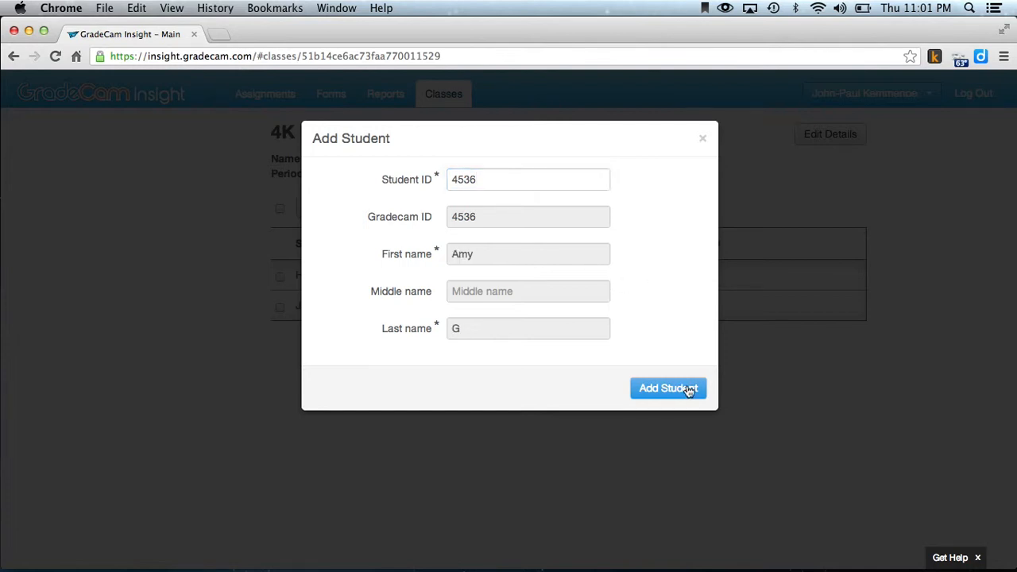
left_click(686, 389)
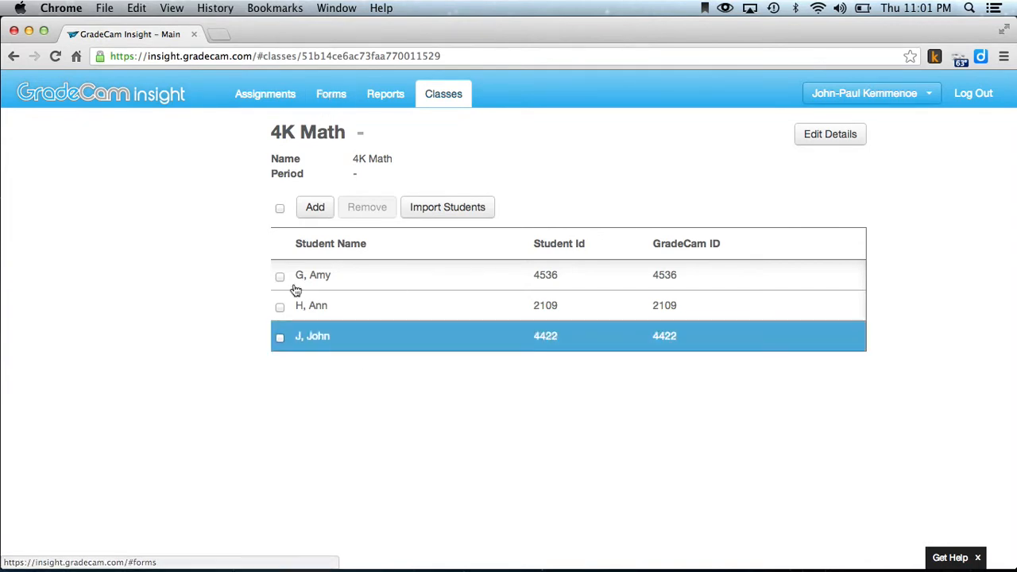
Preview the 10-question exam forms for every student in 4K Math and return the preview to Blank Form.
left_click(340, 94)
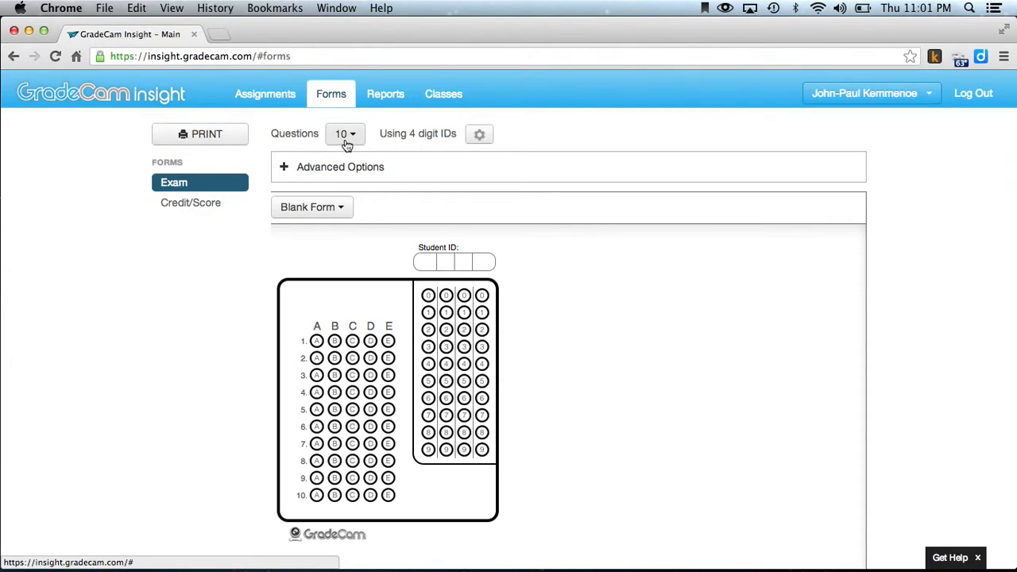
left_click(347, 207)
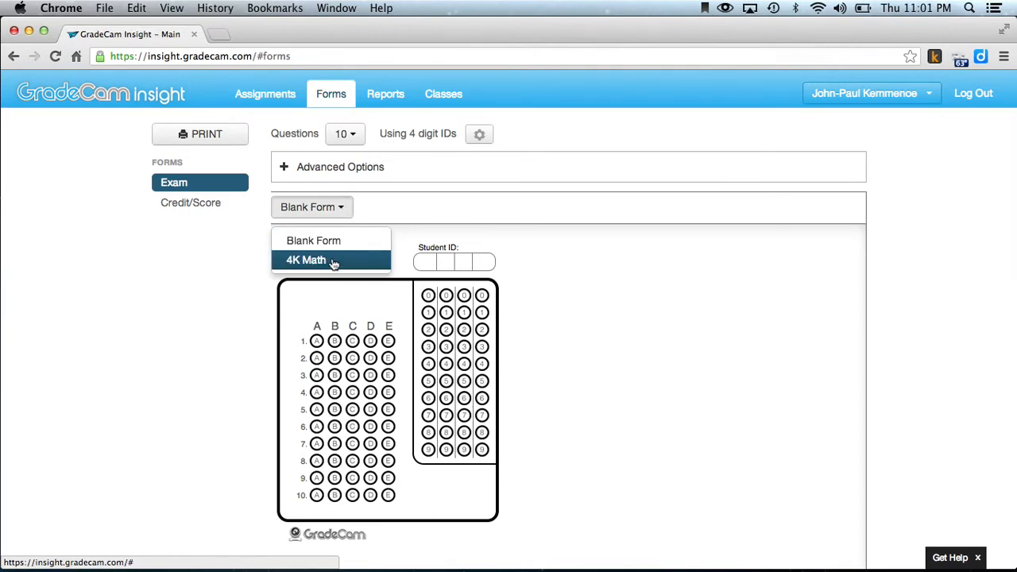
left_click(335, 263)
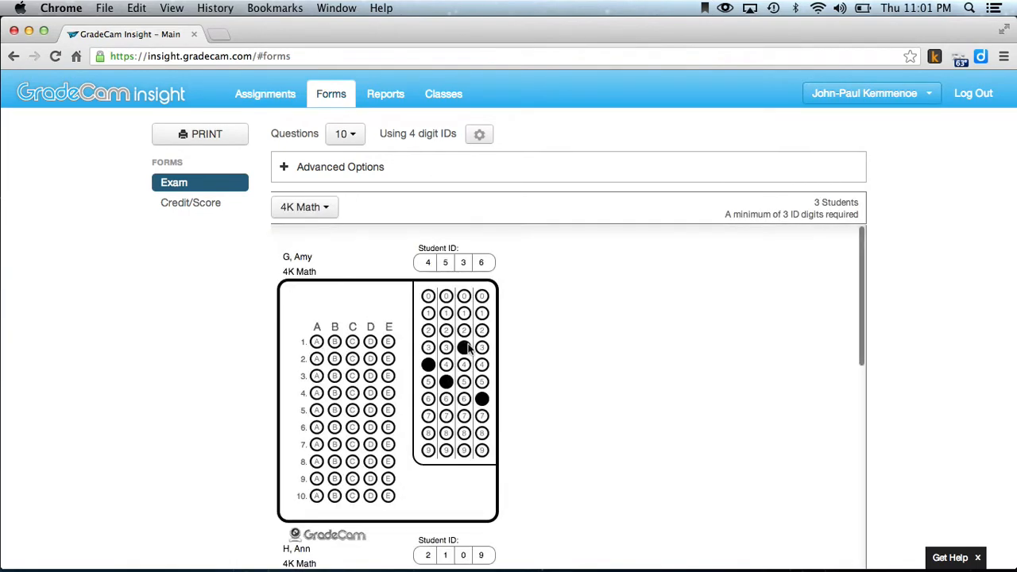
scroll(467, 349, "down", 5)
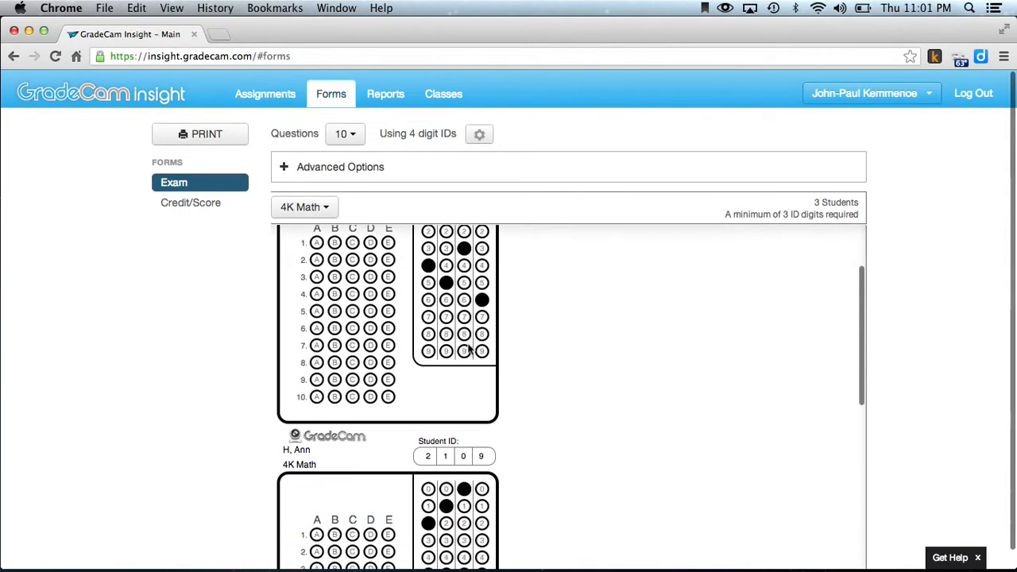
scroll(469, 350, "down", 5)
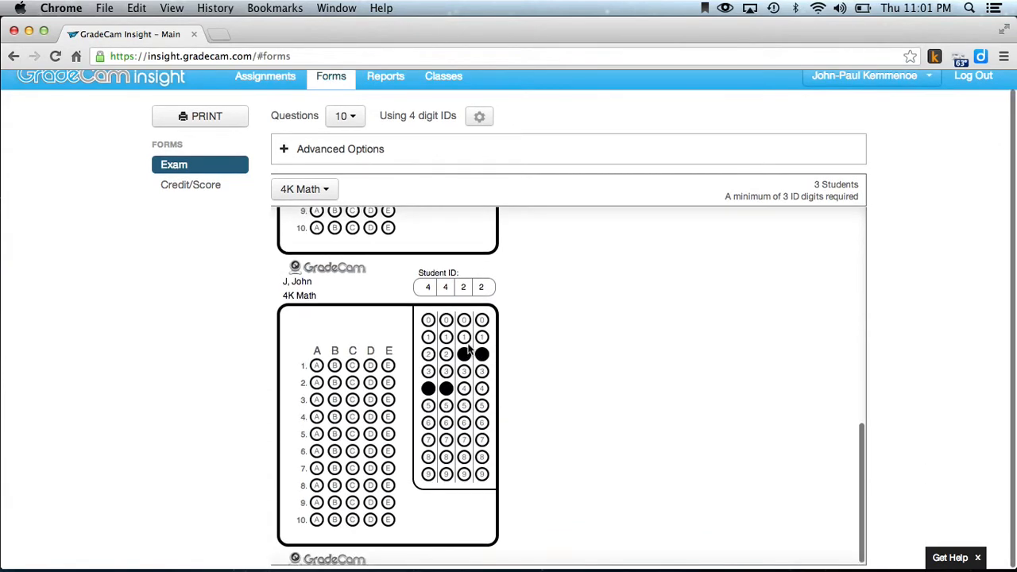
scroll(469, 350, "up", 10)
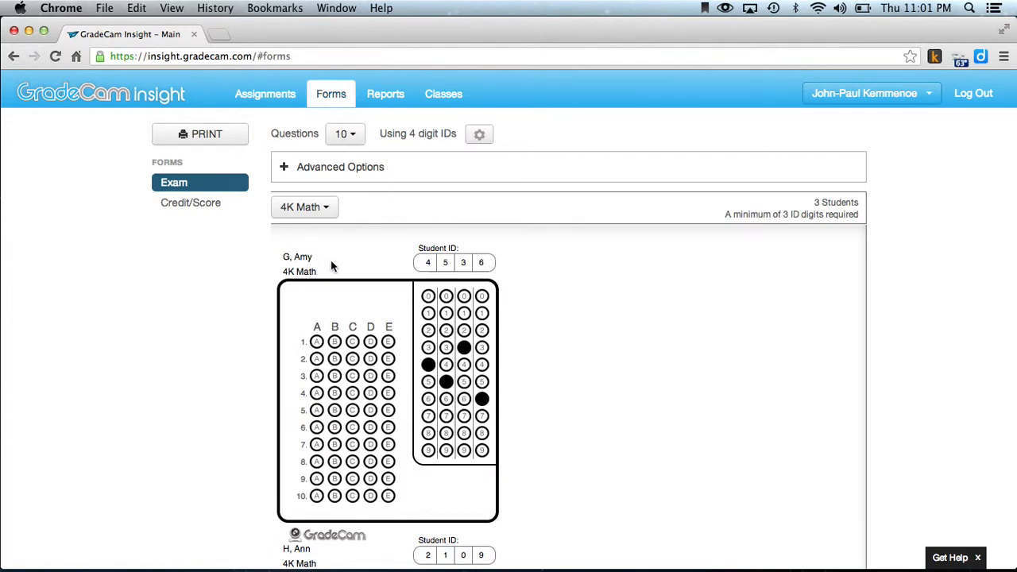
left_click(313, 210)
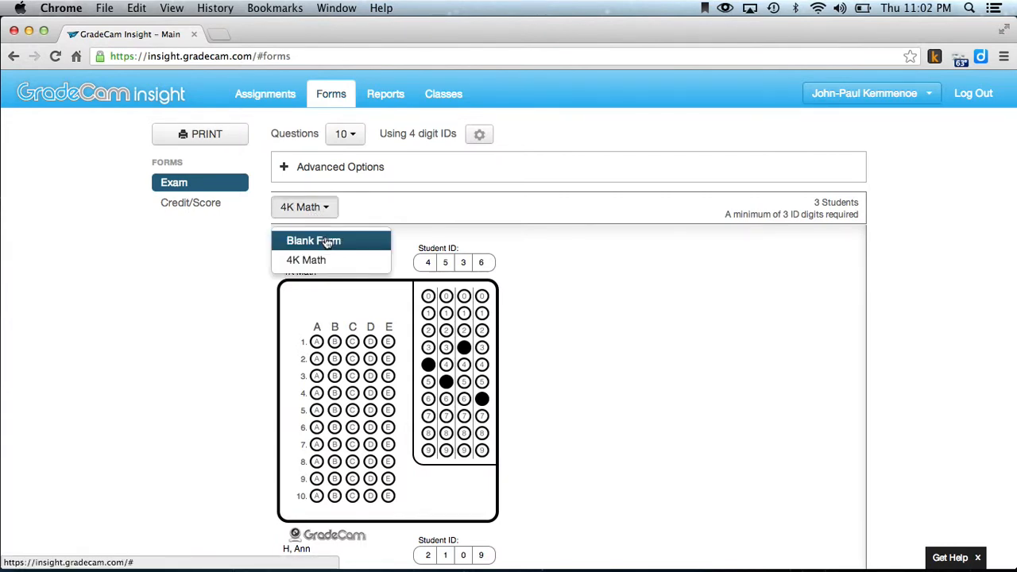
left_click(327, 242)
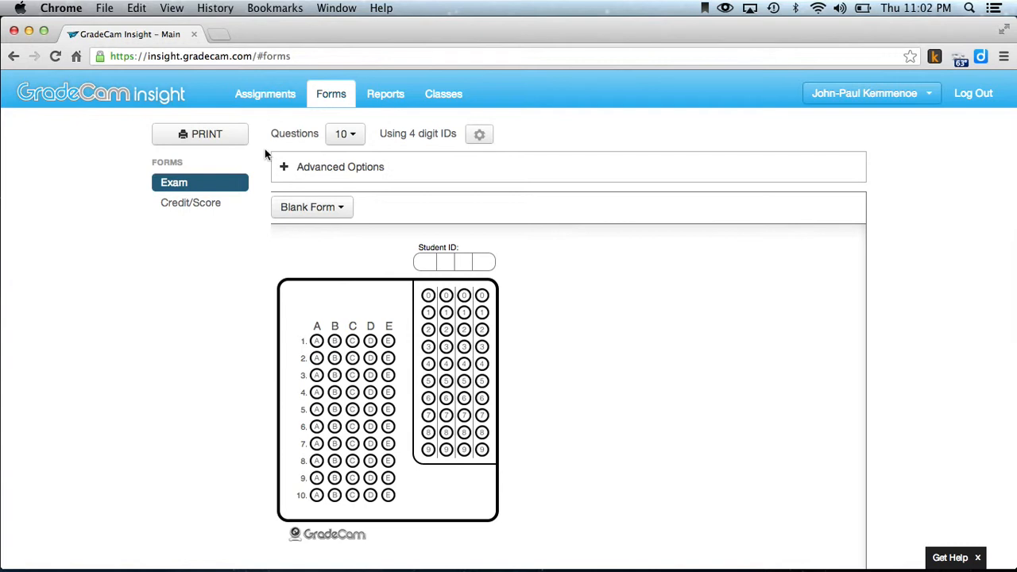
Create an Exam assignment named Fraction Exit Slip with 5 questions, dated 06/06/2013.
left_click(268, 96)
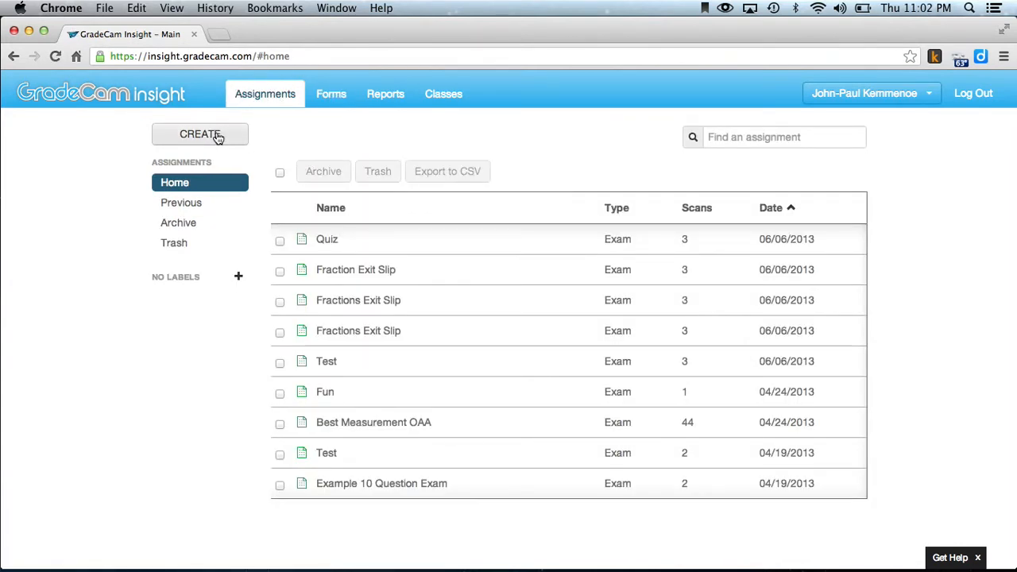
left_click(218, 137)
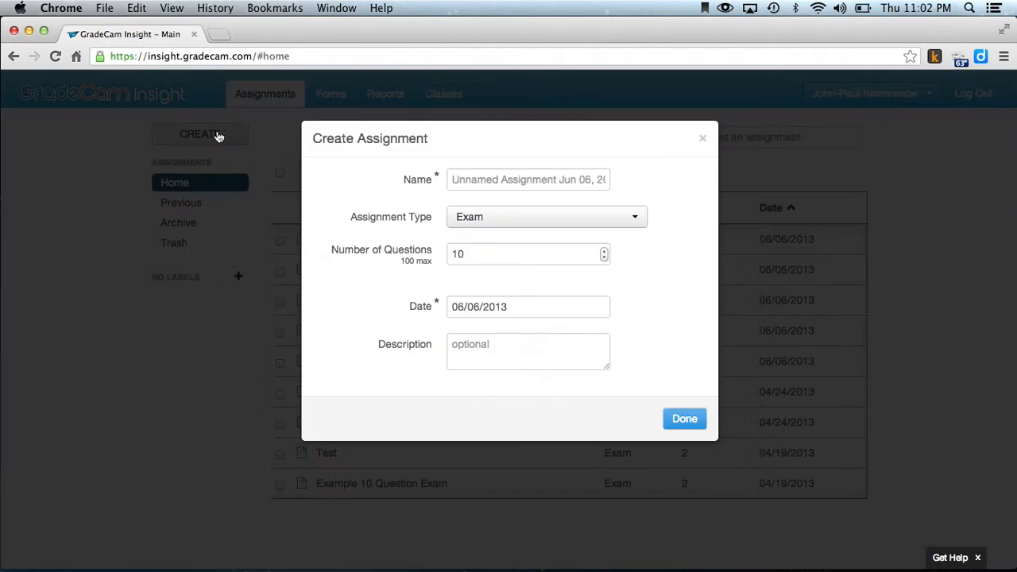
left_click(477, 180)
type("Frac")
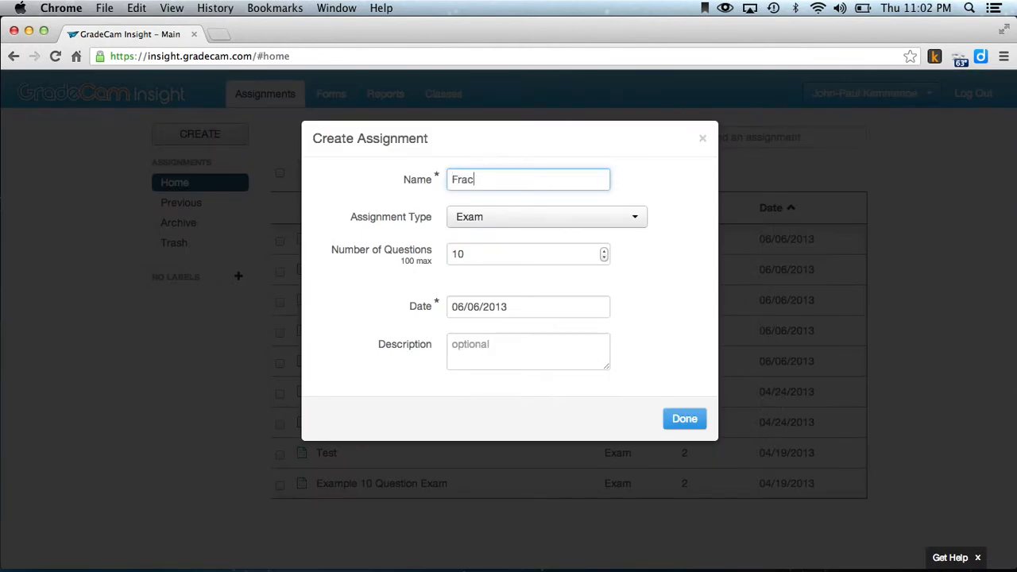
type("tion Exit Slip")
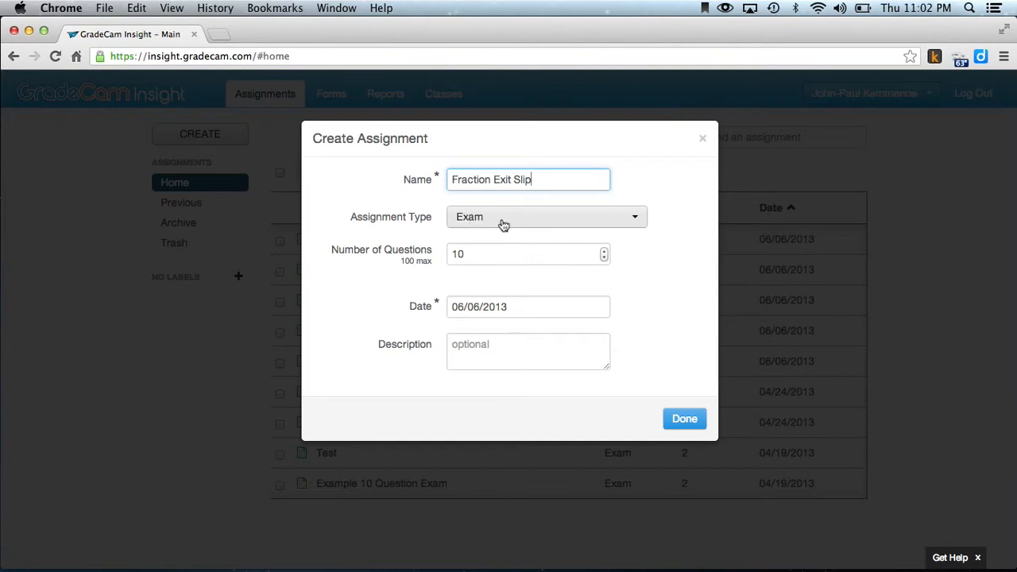
left_click(478, 254)
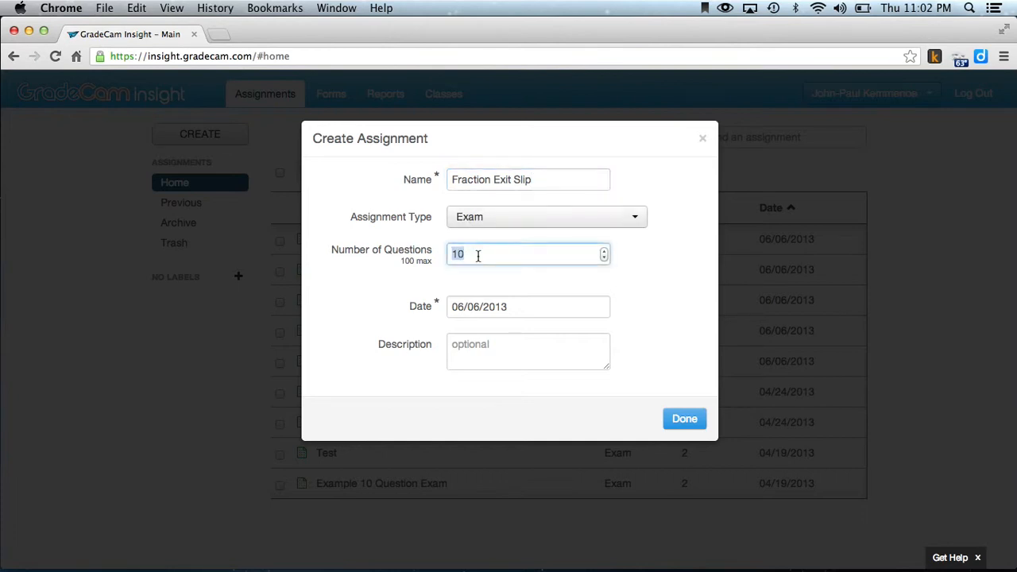
type("5")
left_click(677, 421)
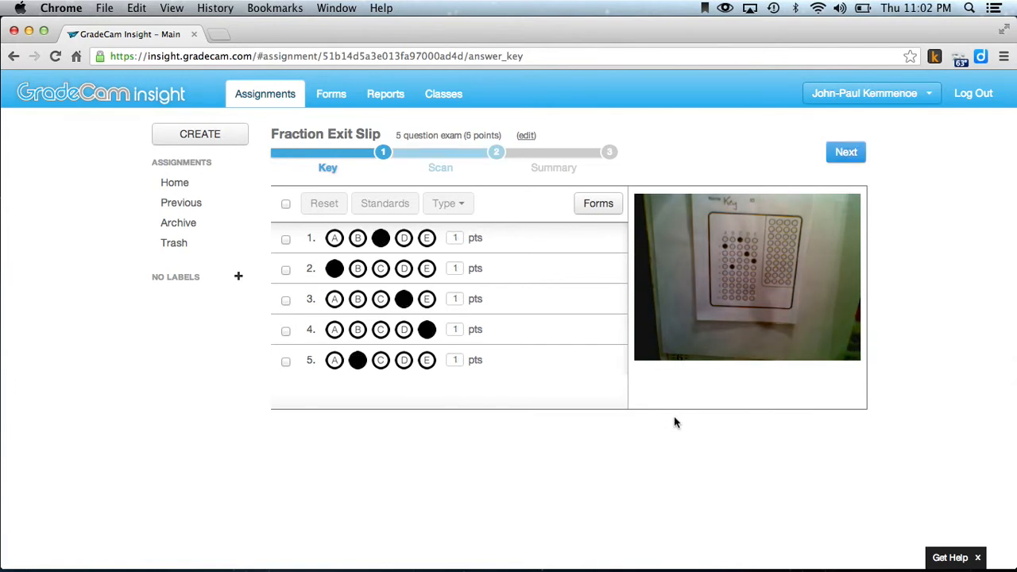
Move the Fraction Exit Slip assignment to the Scan stage and scan the 4K Math students' answer sheets.
left_click(444, 159)
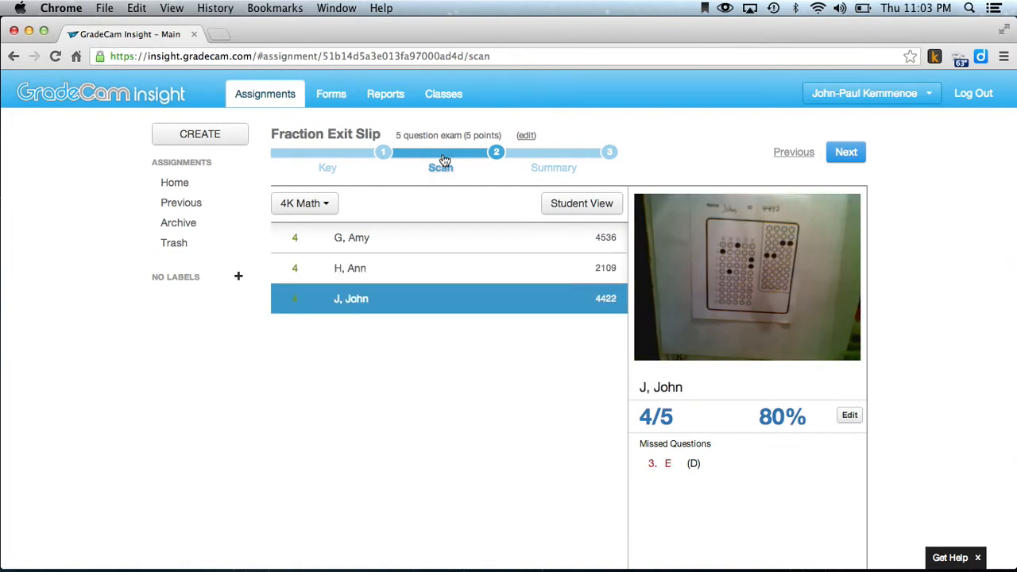
Display the Fraction Exit Slip scanning screen in Student View, and return to the teacher's scan view.
left_click(593, 209)
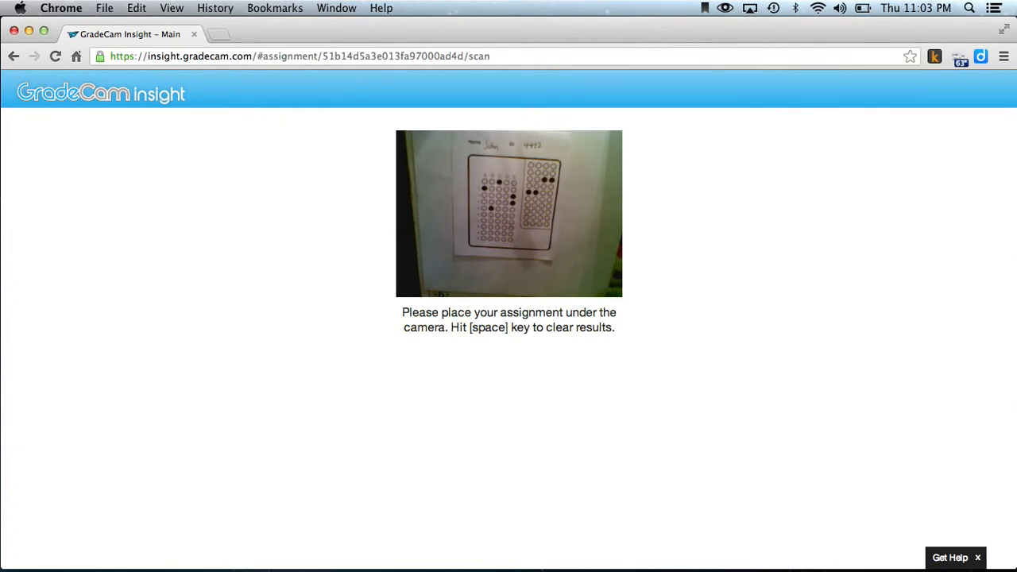
key("Escape")
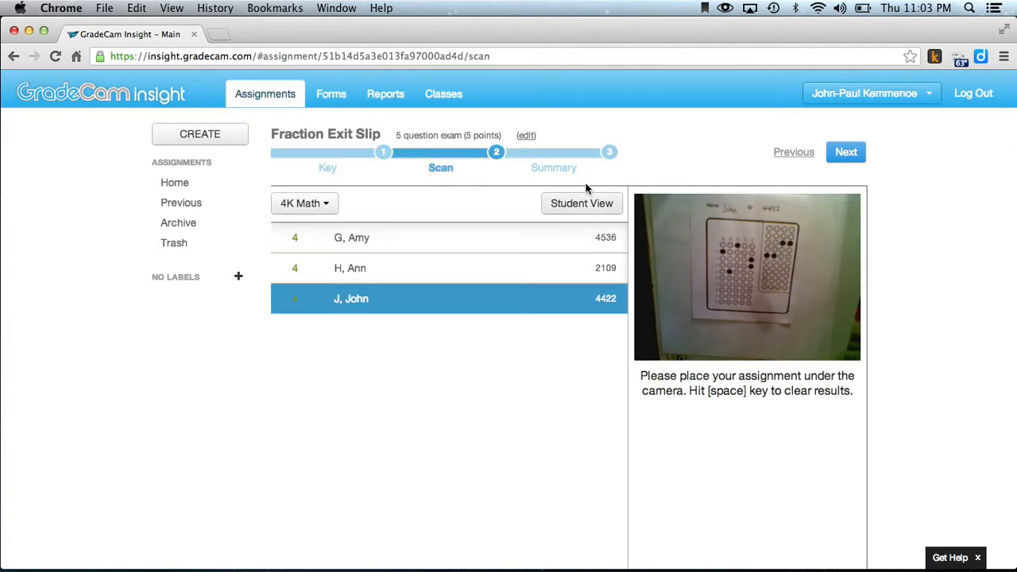
Review the Fraction Exit Slip's score summary, per-question item analysis and student scores, and finish the assignment to return to the assignment list.
left_click(552, 155)
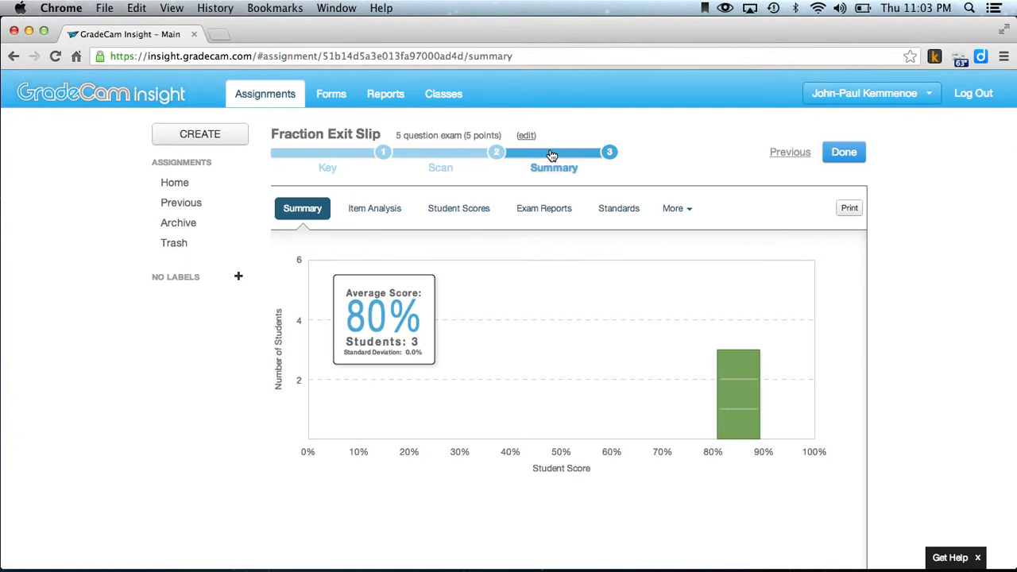
left_click(373, 219)
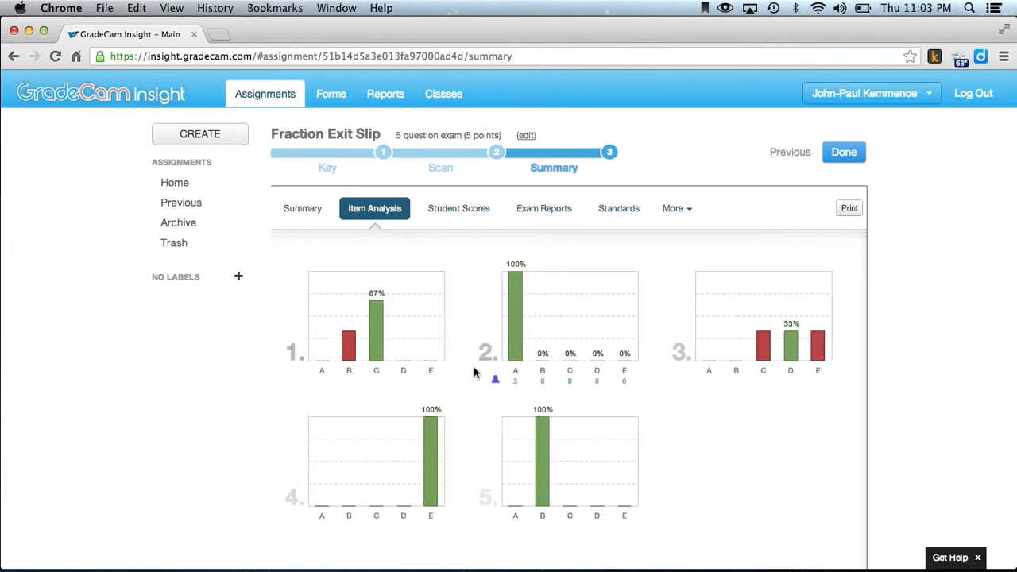
mouse_move(395, 351)
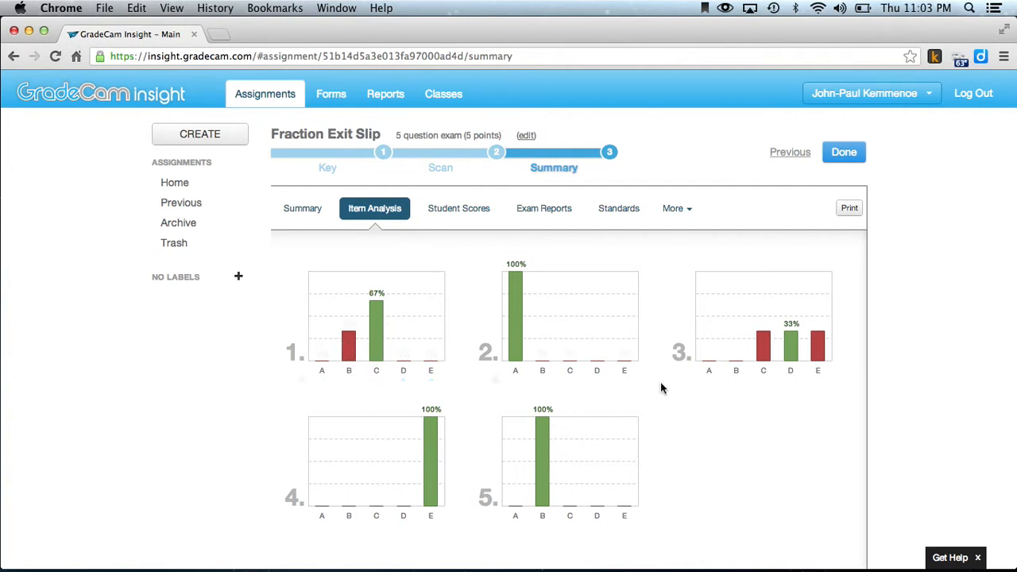
mouse_move(807, 372)
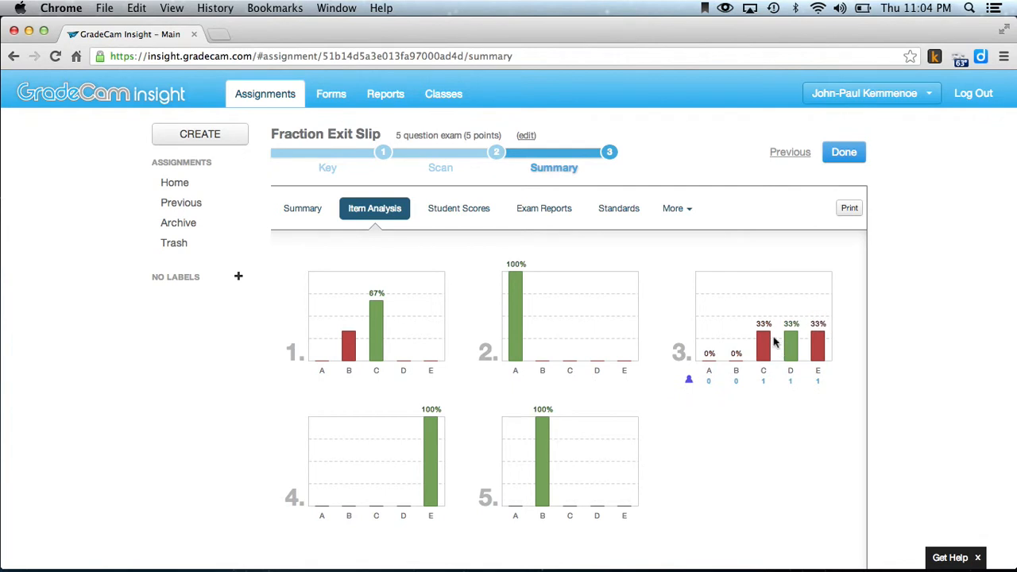
left_click(468, 215)
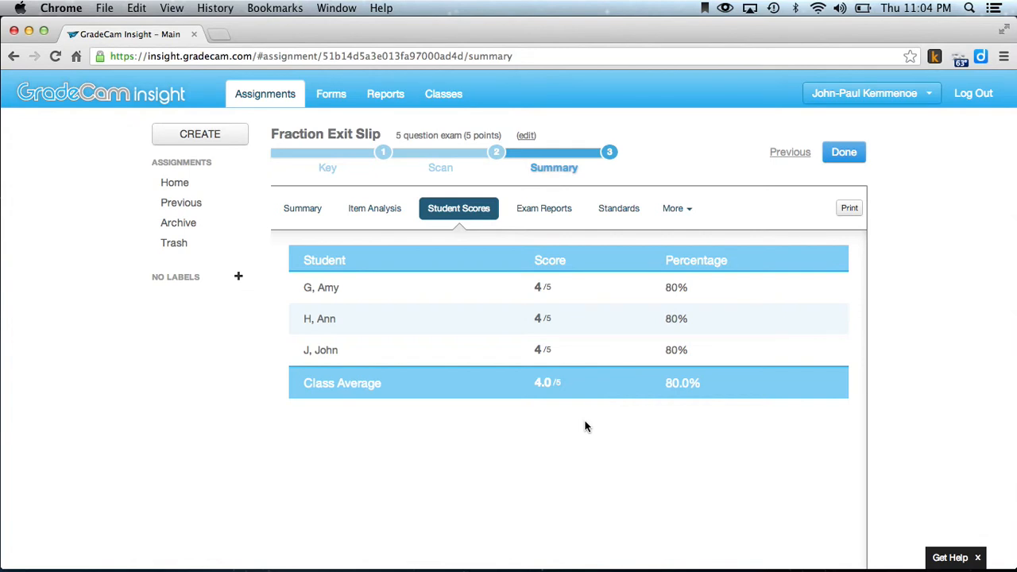
left_click(841, 164)
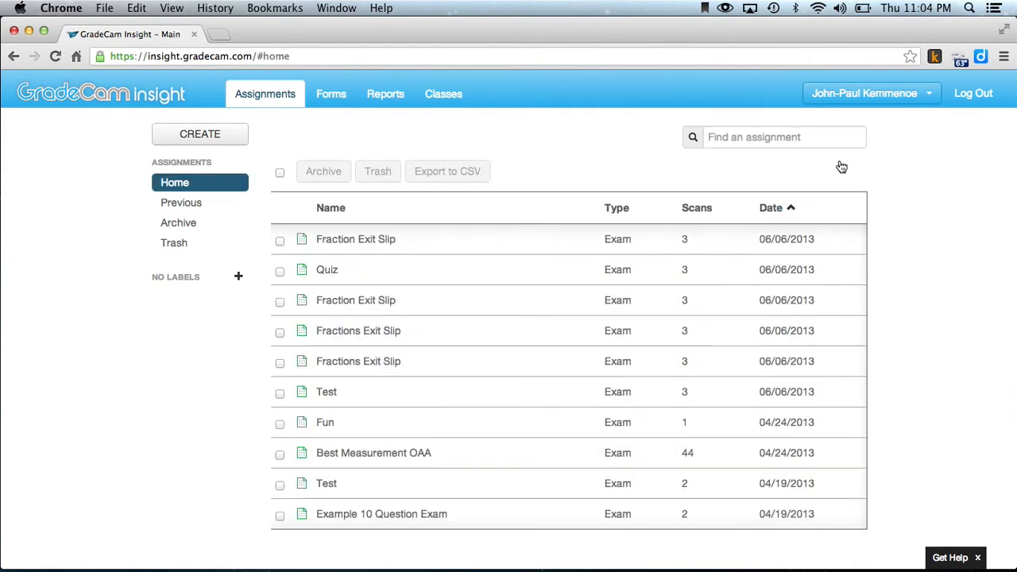